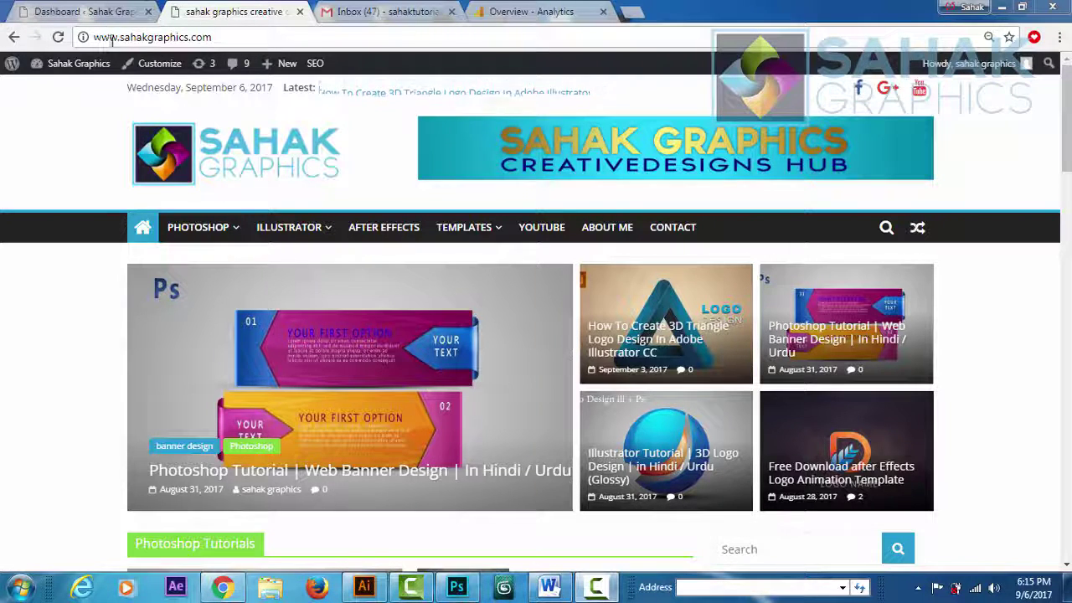
# Open the Free templates category on the Sahak Graphics site and open its Facebook cover photo design post.
pyautogui.moveTo(212, 227)
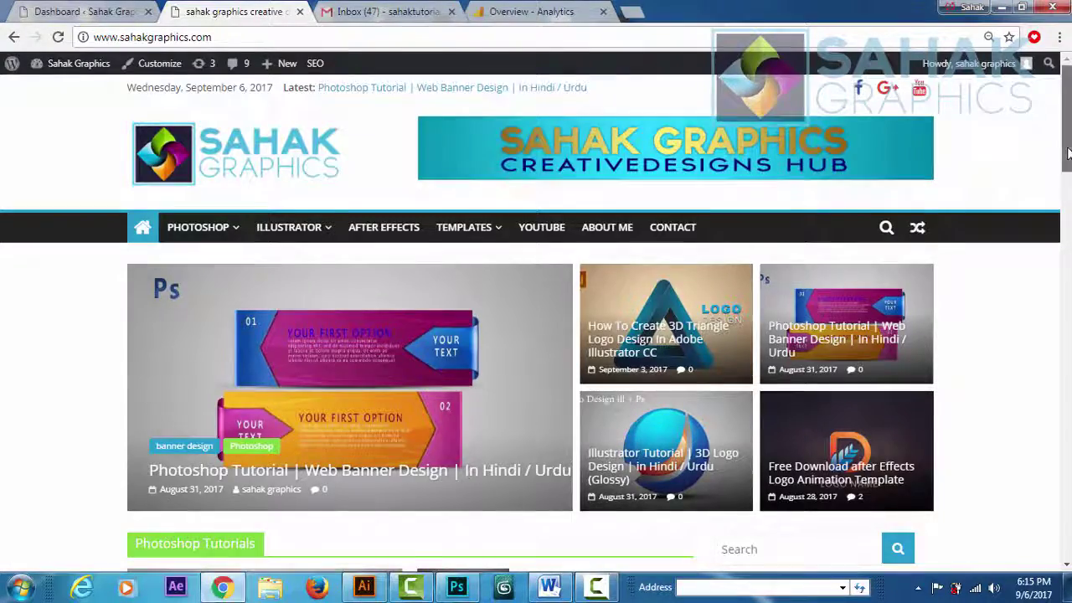
pyautogui.moveTo(1068, 153)
pyautogui.mouseDown()
pyautogui.moveTo(1067, 518)
pyautogui.moveTo(1065, 151)
pyautogui.mouseUp()
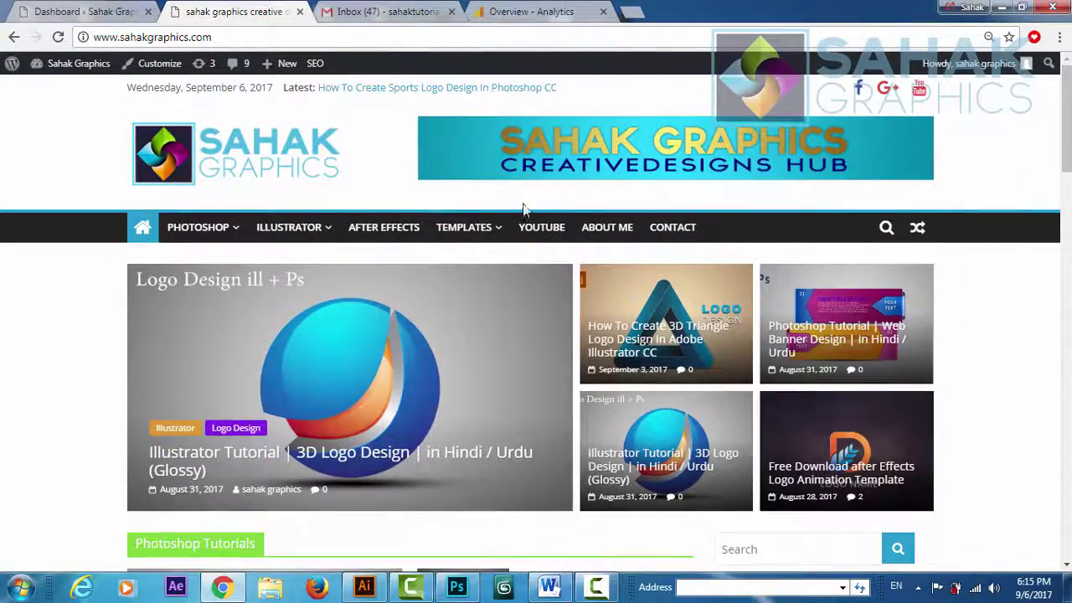
pyautogui.moveTo(476, 230)
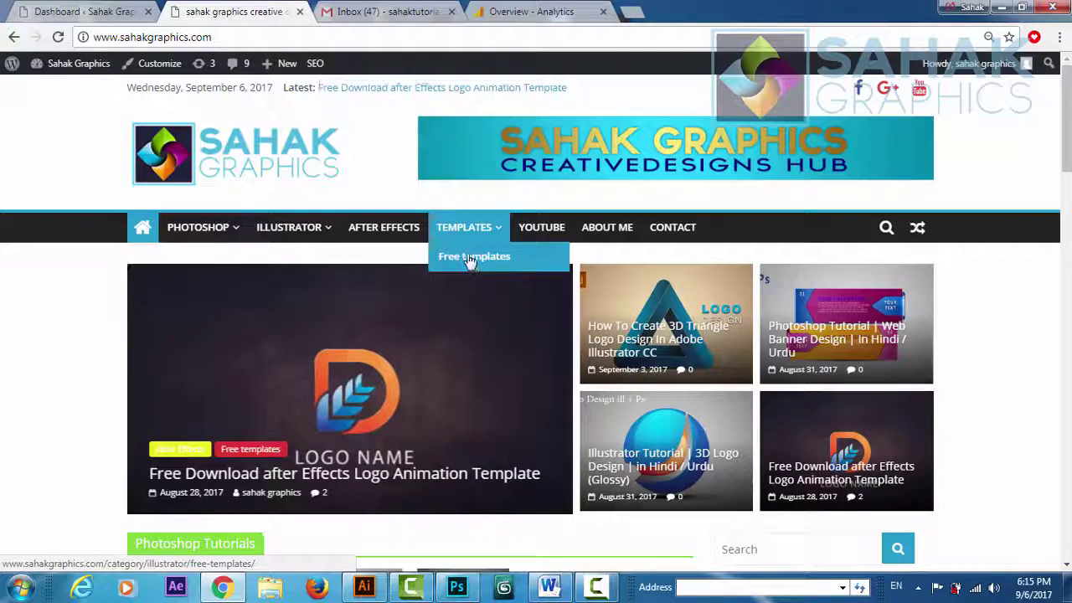
pyautogui.click(470, 260)
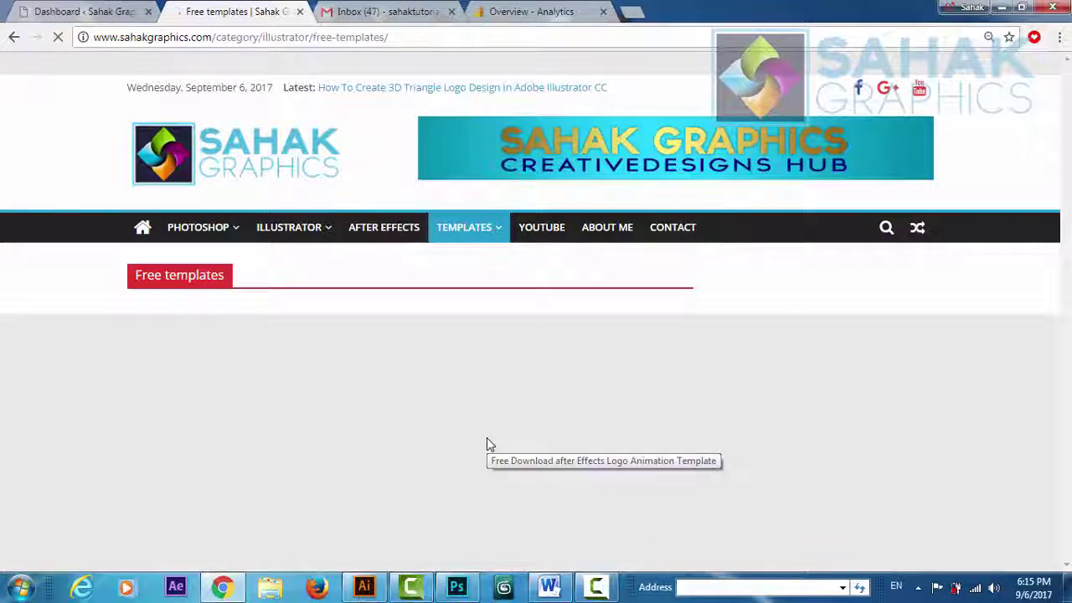
pyautogui.scroll(-5, 967, 304)
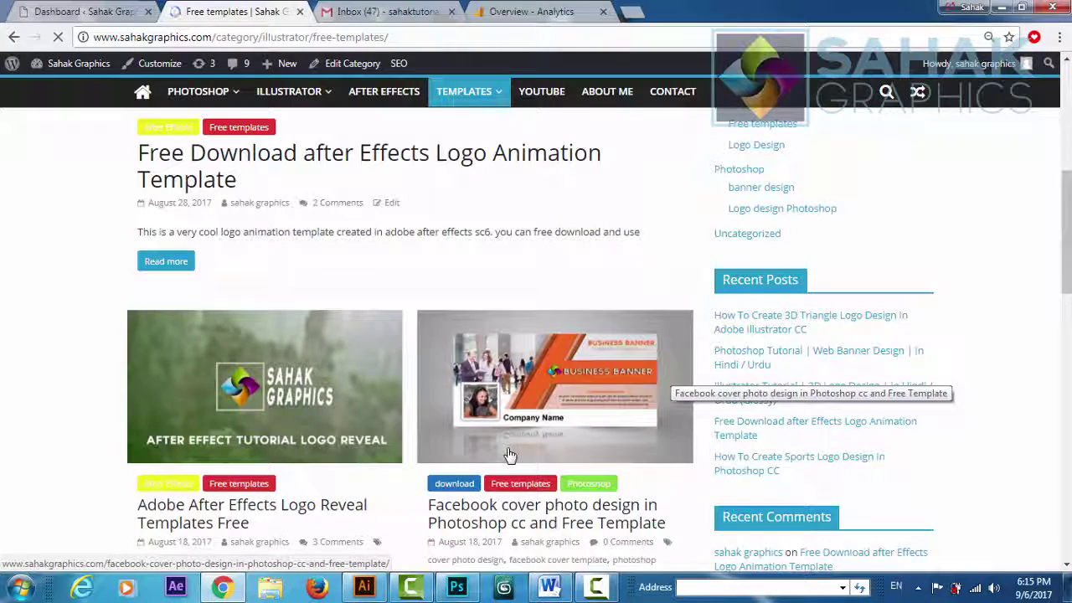
pyautogui.click(489, 510)
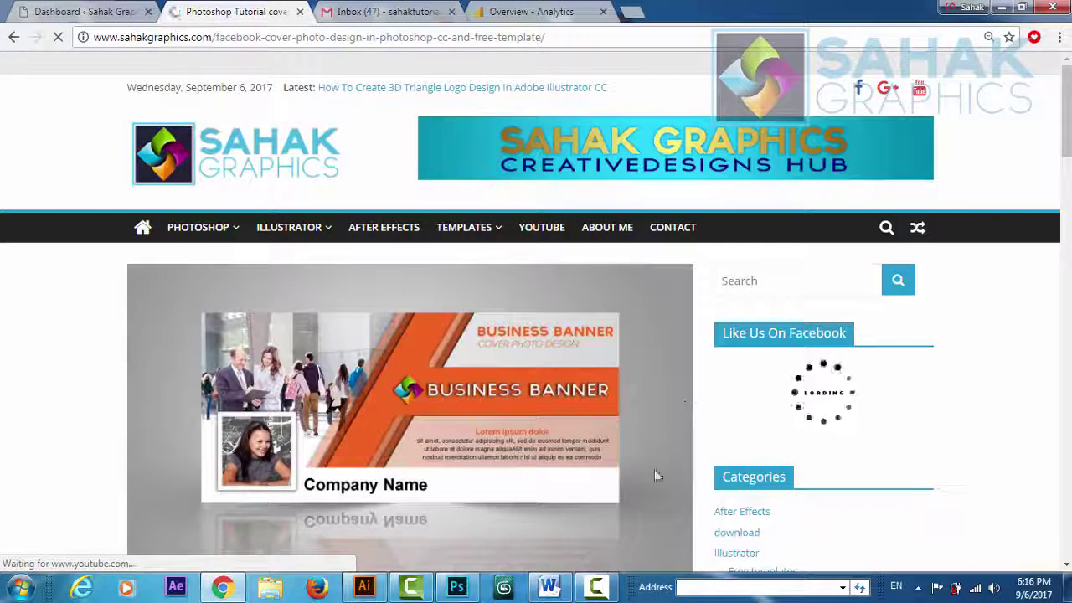
# Look through the Facebook cover photo post, including its template download section and customization instructions.
pyautogui.scroll(-4, 656, 475)
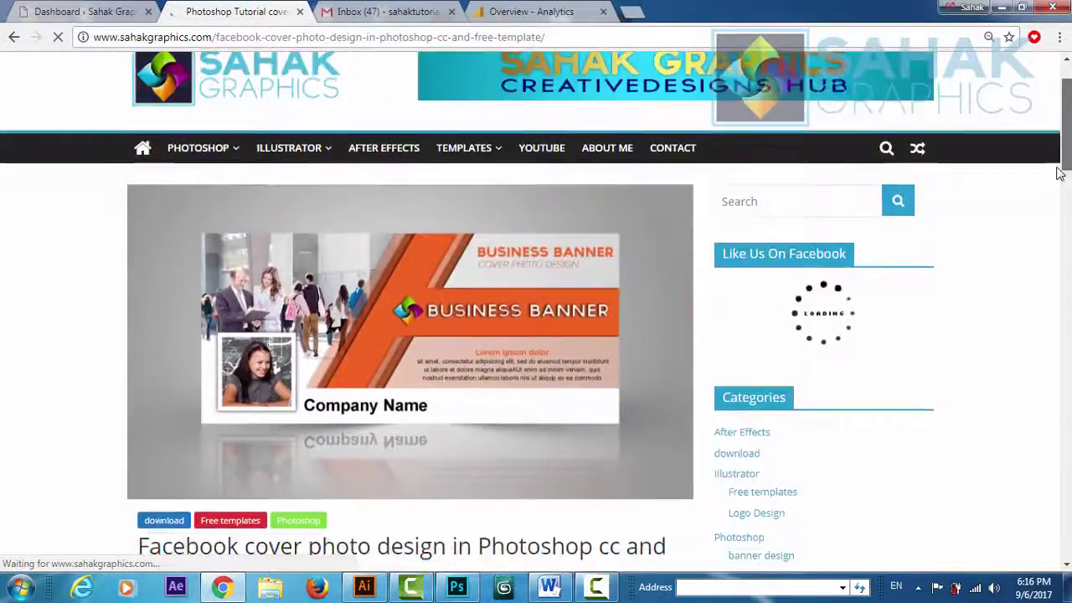
pyautogui.moveTo(1066, 199); pyautogui.dragTo(1066, 326)
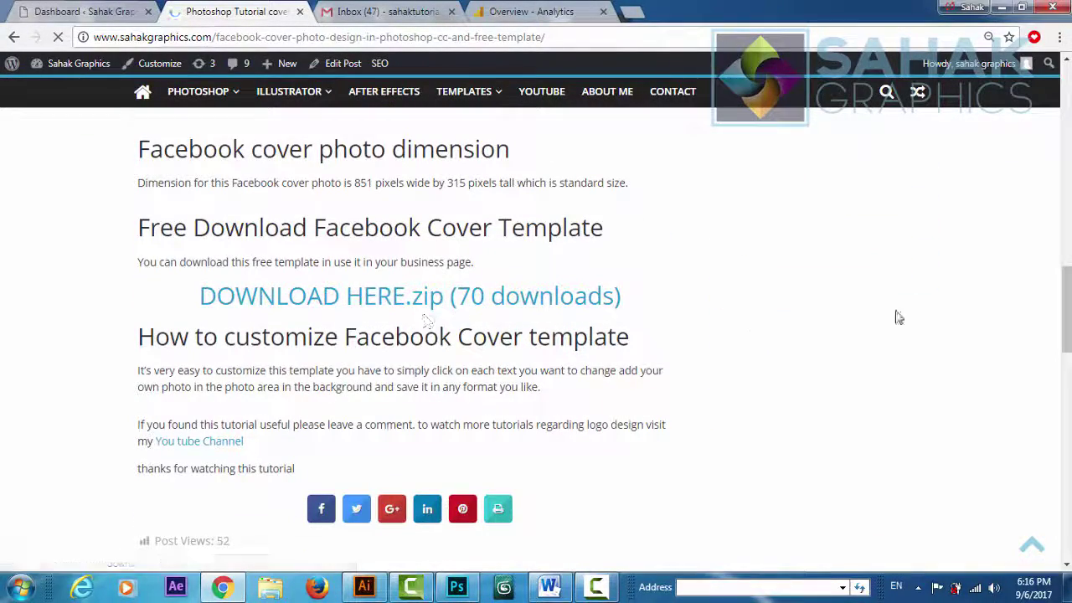
pyautogui.moveTo(1069, 334); pyautogui.dragTo(1068, 202)
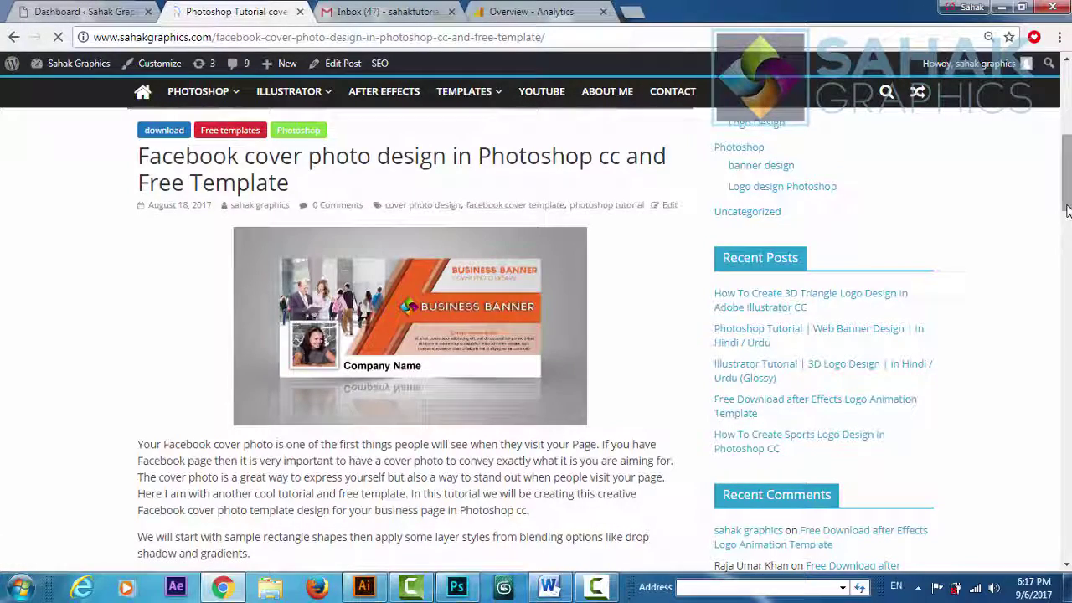
pyautogui.moveTo(1068, 210); pyautogui.dragTo(1067, 96)
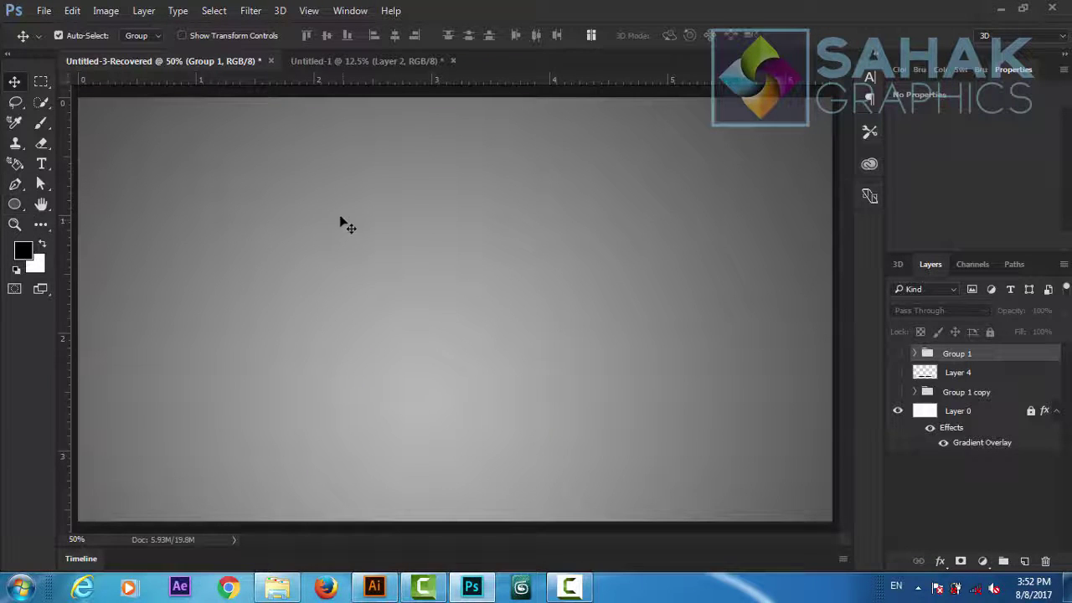
# Draw a white circle about 634 px in diameter with the Ellipse tool and move it to the middle of the canvas.
pyautogui.click(14, 205)
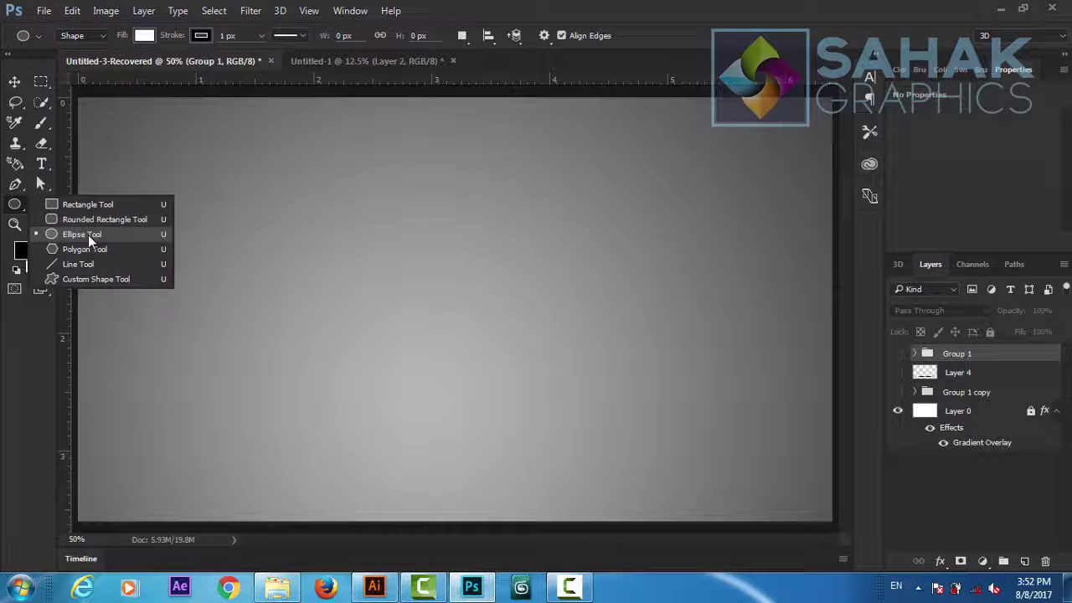
pyautogui.click(84, 234)
pyautogui.moveTo(373, 225); pyautogui.dragTo(644, 475)
pyautogui.press('v')
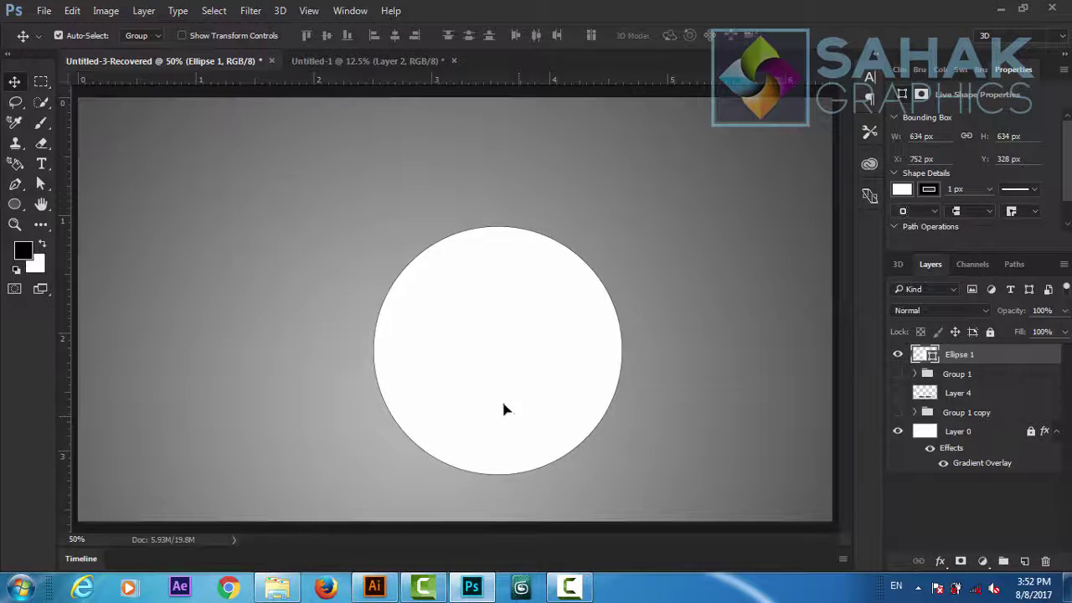
pyautogui.moveTo(503, 409); pyautogui.dragTo(461, 352)
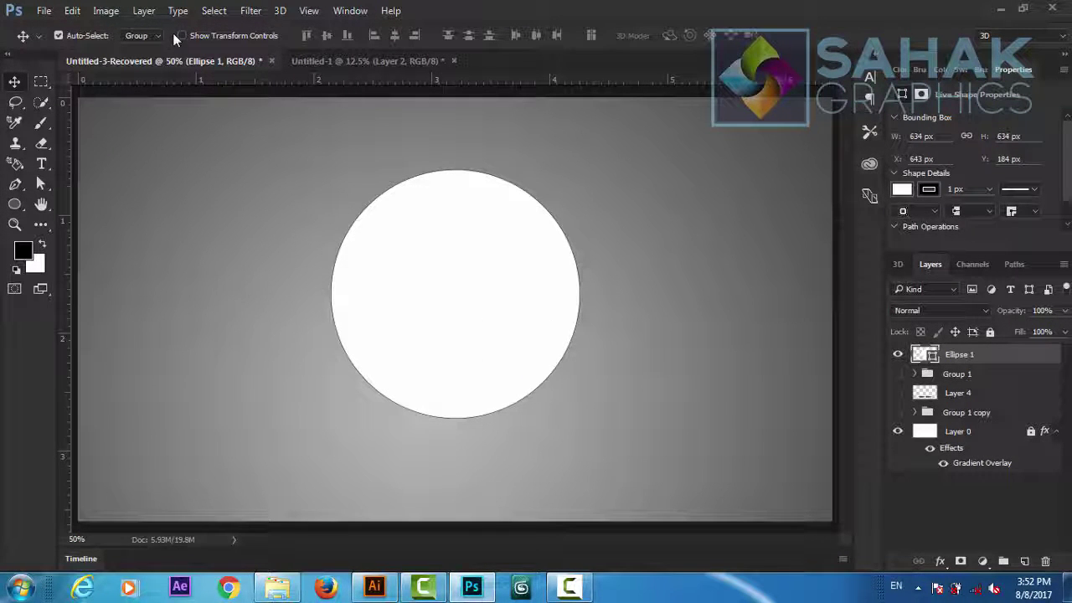
# Set the circle's outline width to 0 px.
pyautogui.click(16, 205)
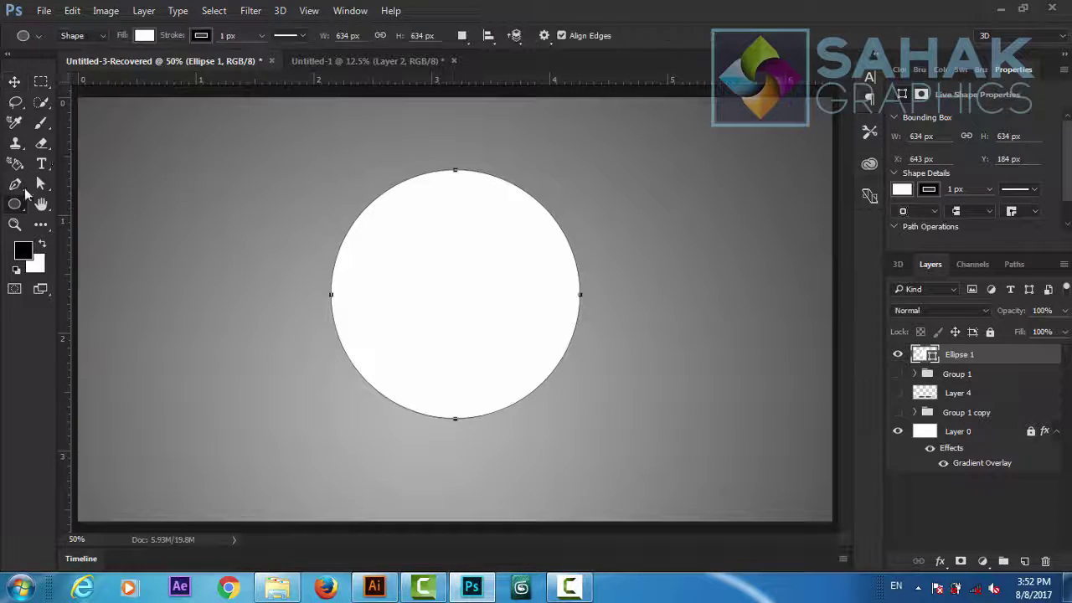
pyautogui.click(261, 35)
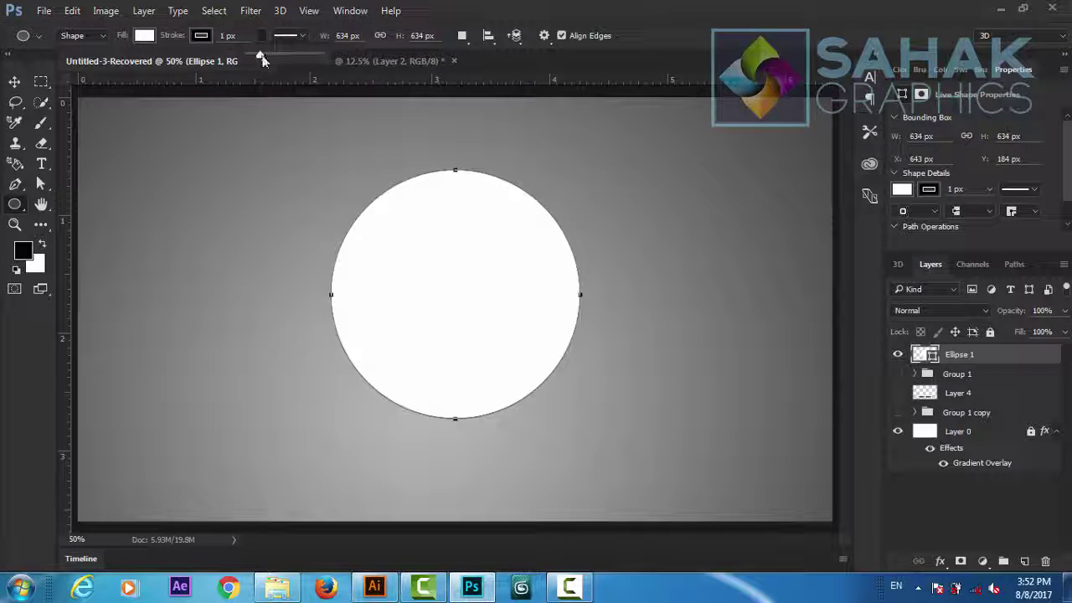
pyautogui.moveTo(251, 54); pyautogui.dragTo(249, 54)
pyautogui.click(482, 277)
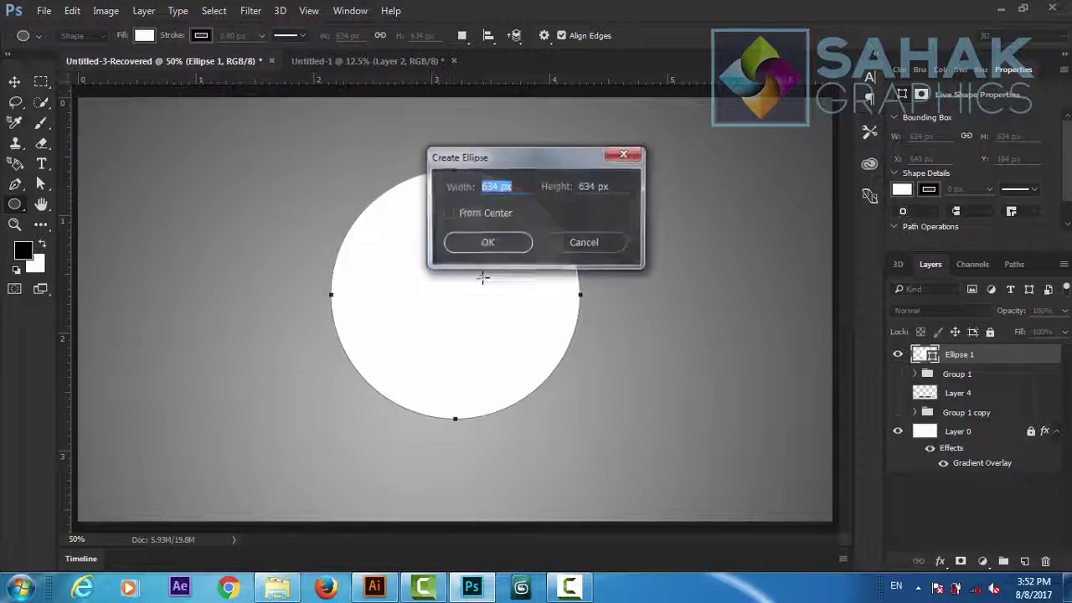
pyautogui.click(564, 244)
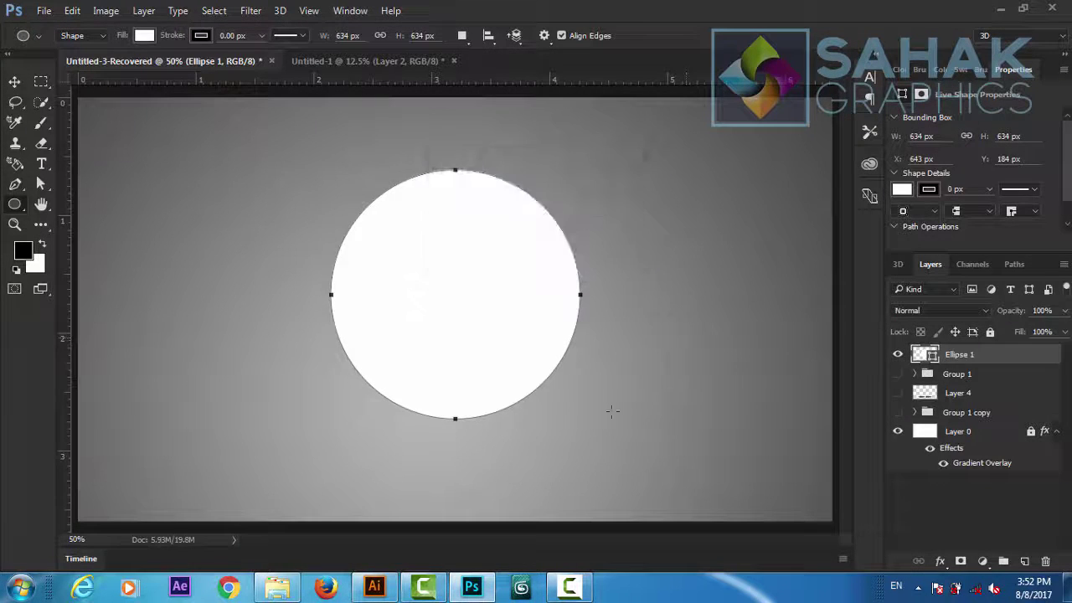
# Add a Drop Shadow and a brown 13 px inside Stroke to the circle as layer effects.
pyautogui.click(939, 562)
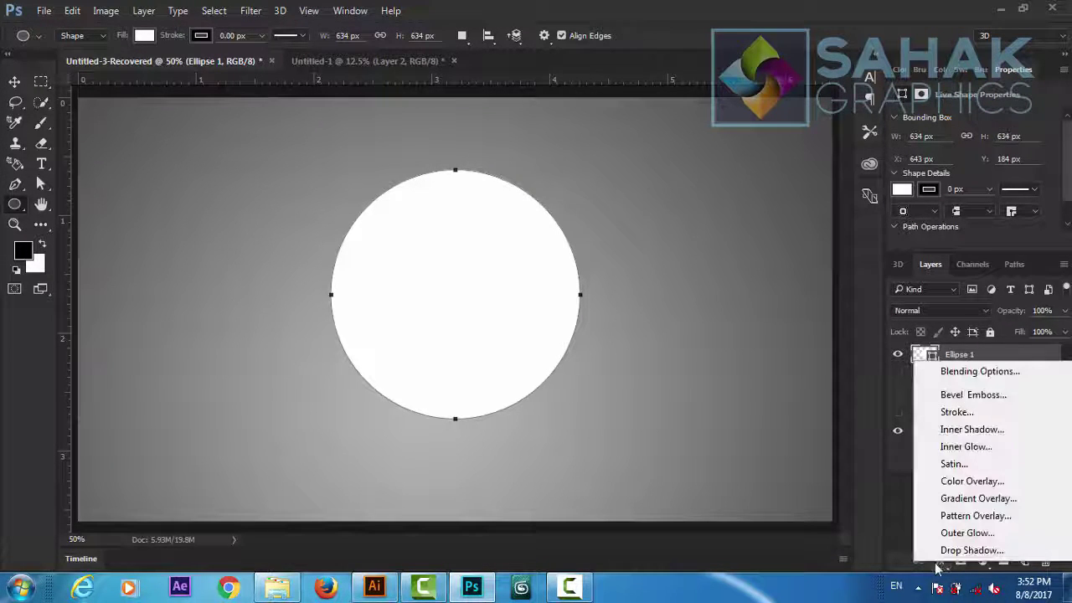
pyautogui.click(971, 551)
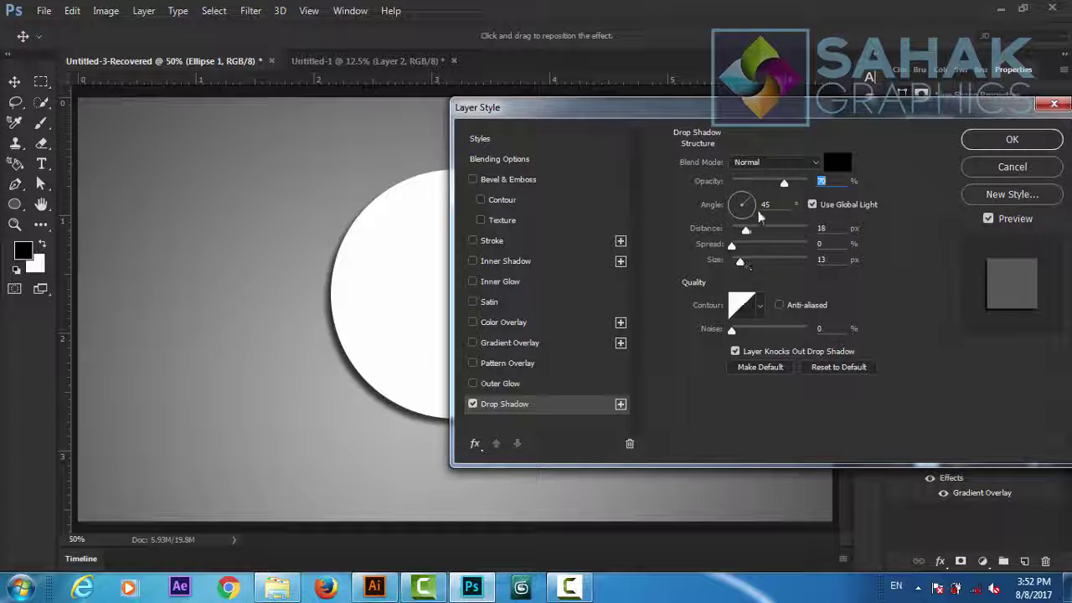
pyautogui.click(473, 242)
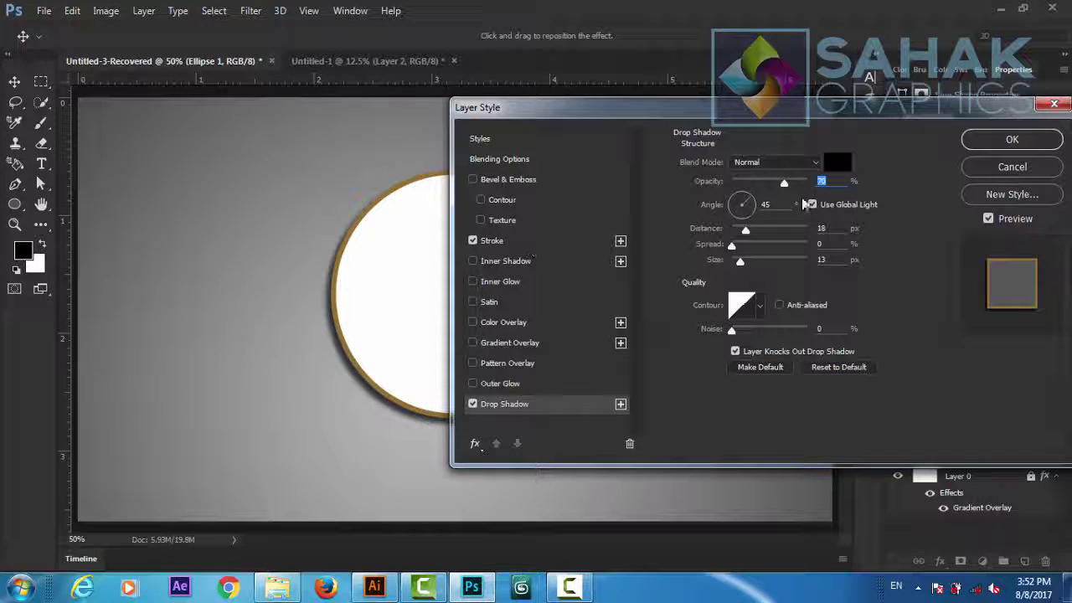
pyautogui.click(528, 242)
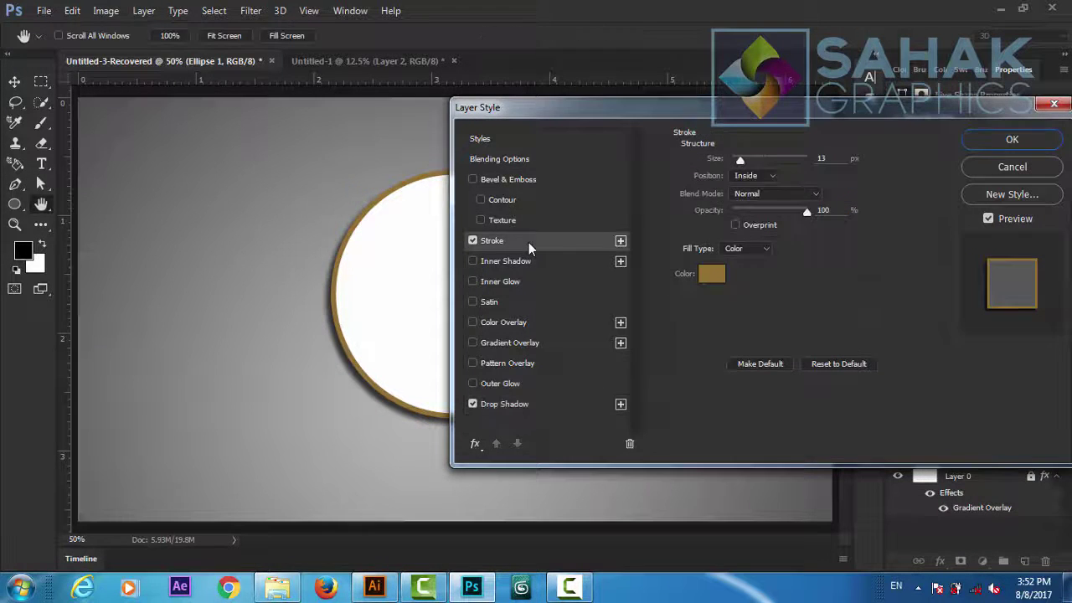
pyautogui.click(1007, 141)
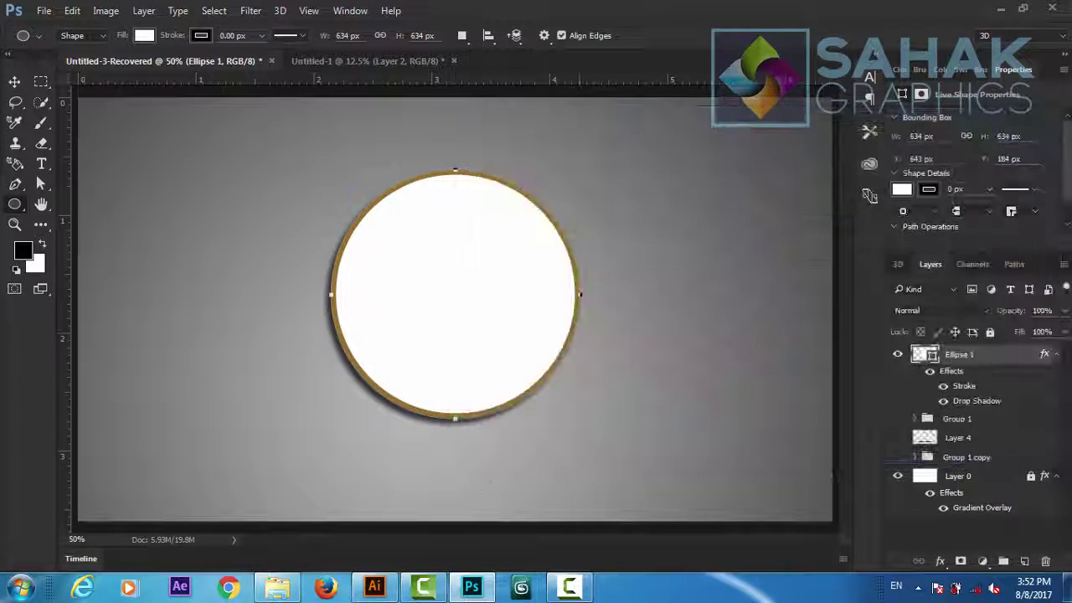
pyautogui.press('v')
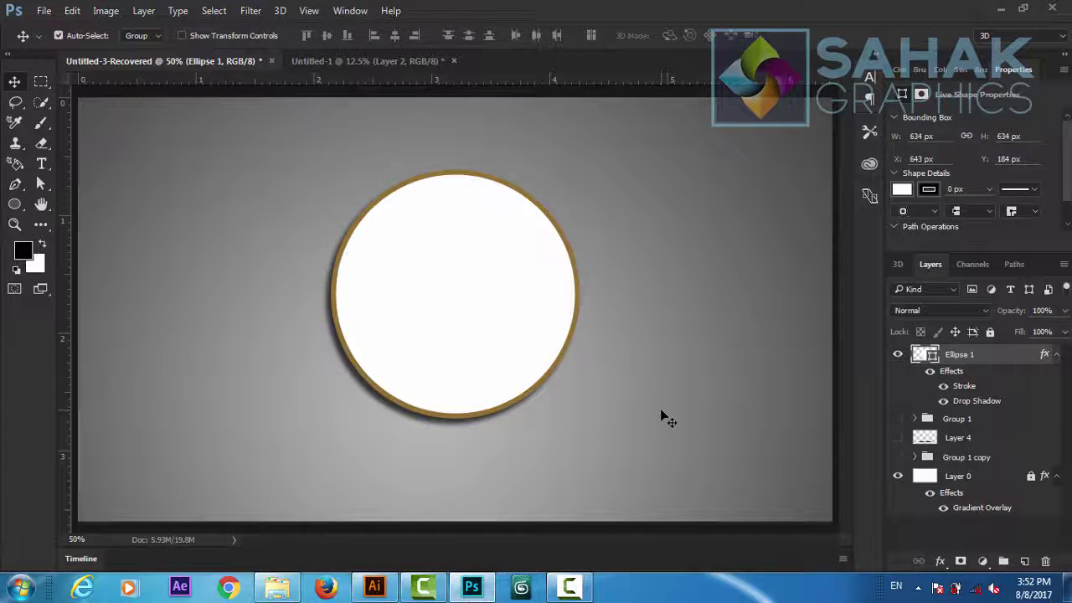
pyautogui.click(576, 201)
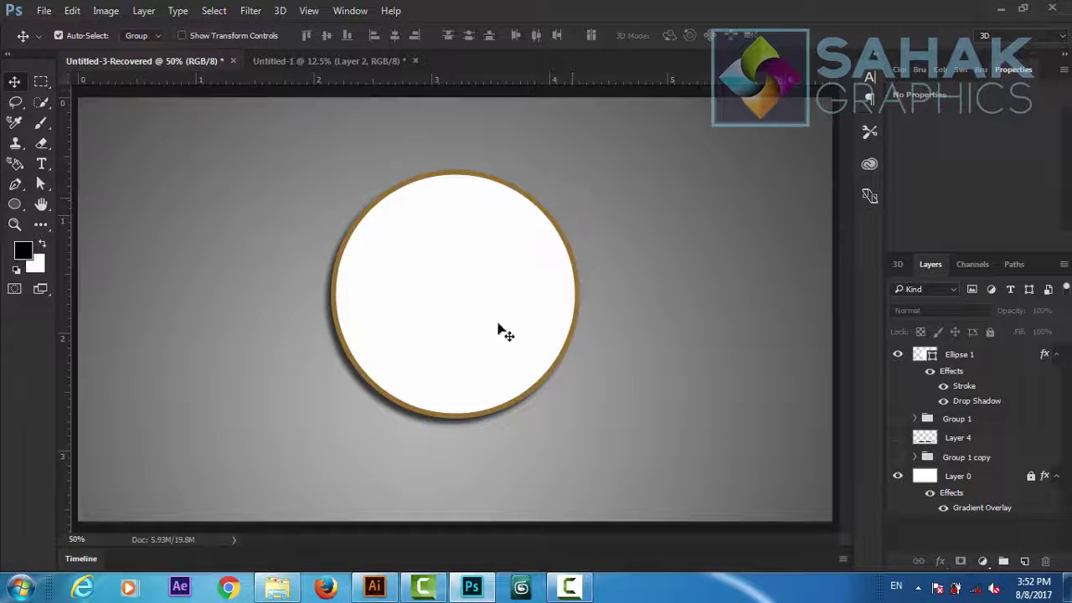
pyautogui.moveTo(511, 408); pyautogui.dragTo(411, 337)
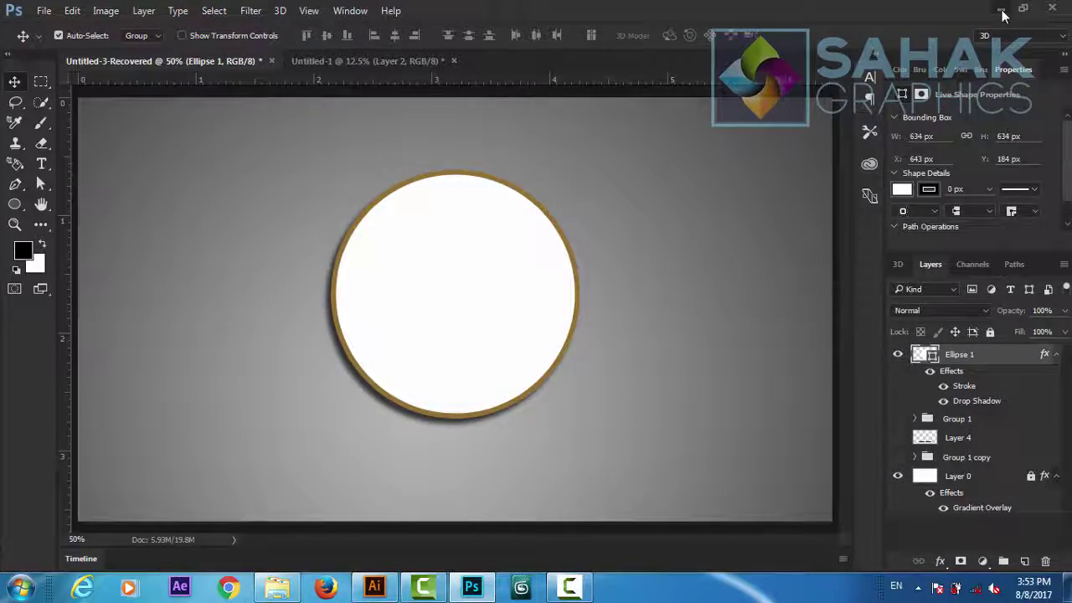
# Place wreath-842237_1920.jpg from the paxabay desktop folder into the document, accepting the Camera Raw settings unchanged.
pyautogui.click(1001, 9)
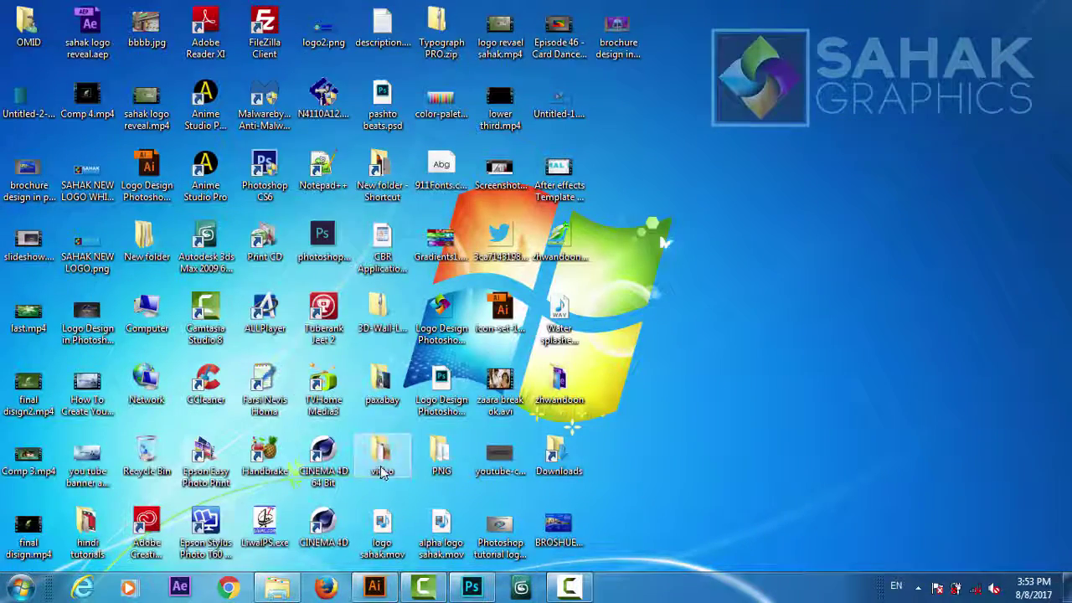
pyautogui.doubleClick(382, 392)
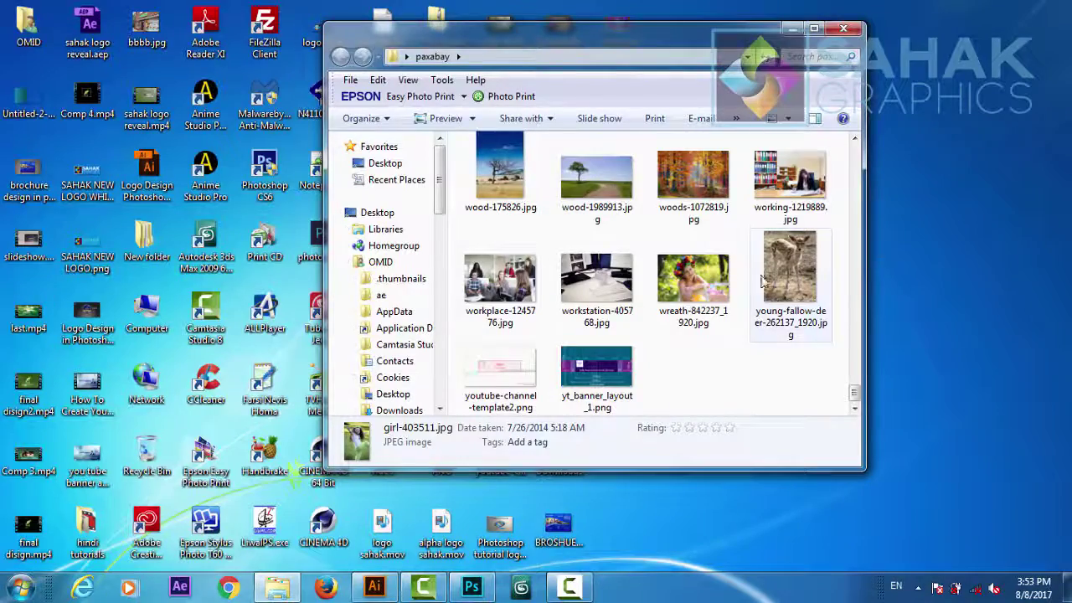
pyautogui.moveTo(708, 289); pyautogui.dragTo(488, 279)
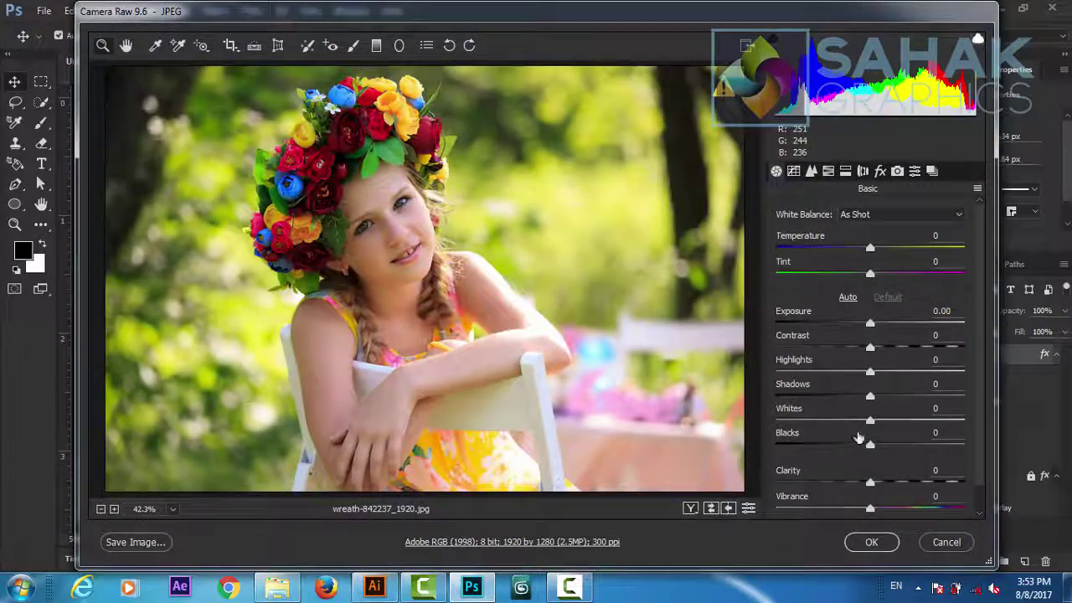
pyautogui.click(871, 542)
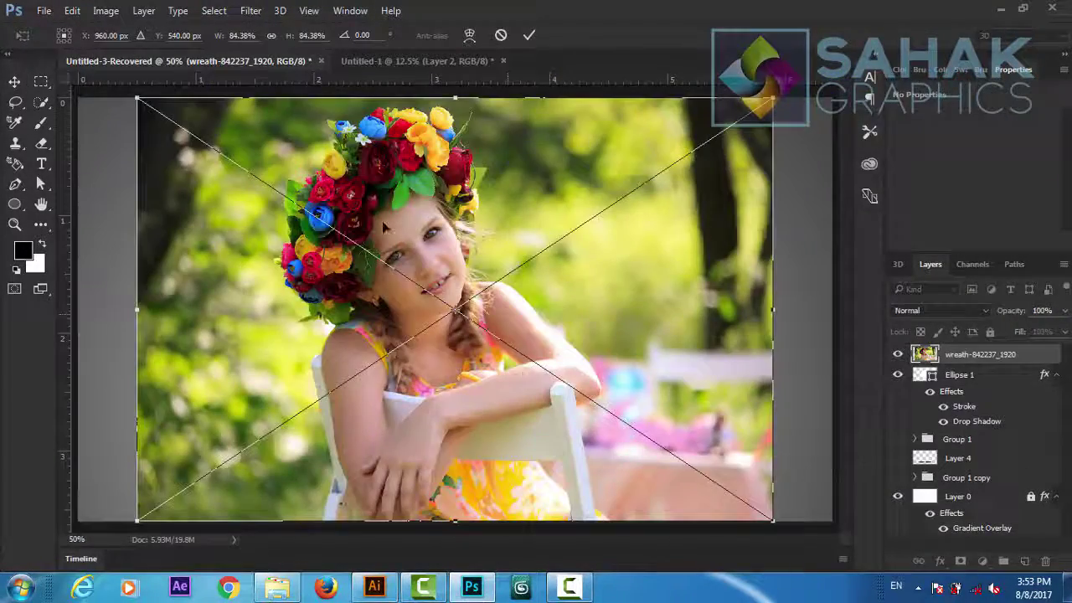
# Position the placed photo so the girl's face lies over the circle, and clip the photo layer to the circle.
pyautogui.moveTo(383, 227); pyautogui.dragTo(447, 300)
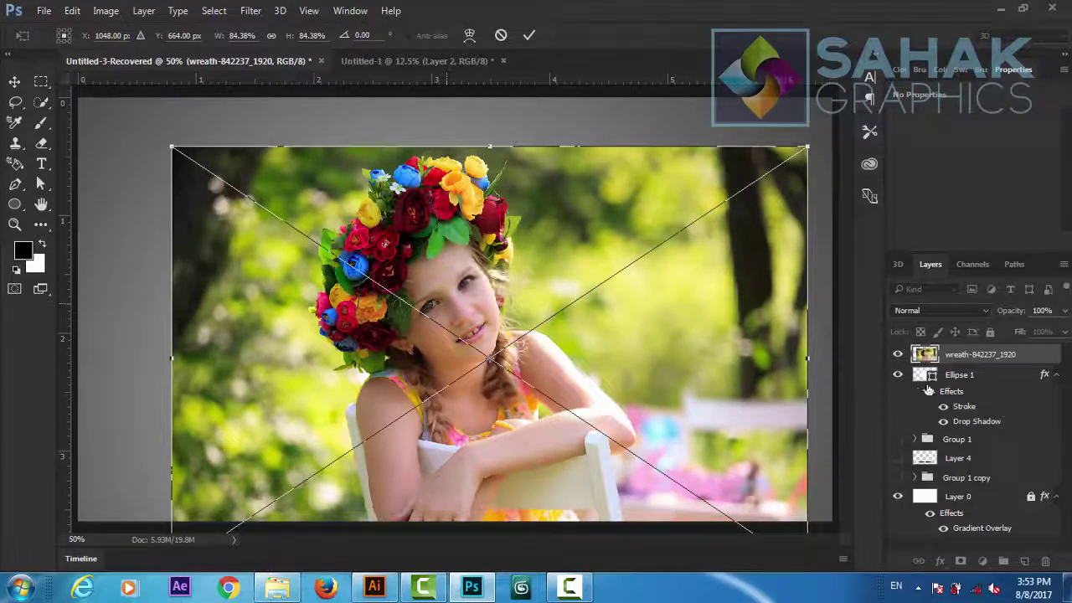
pyautogui.click(529, 36)
pyautogui.rightClick(982, 357)
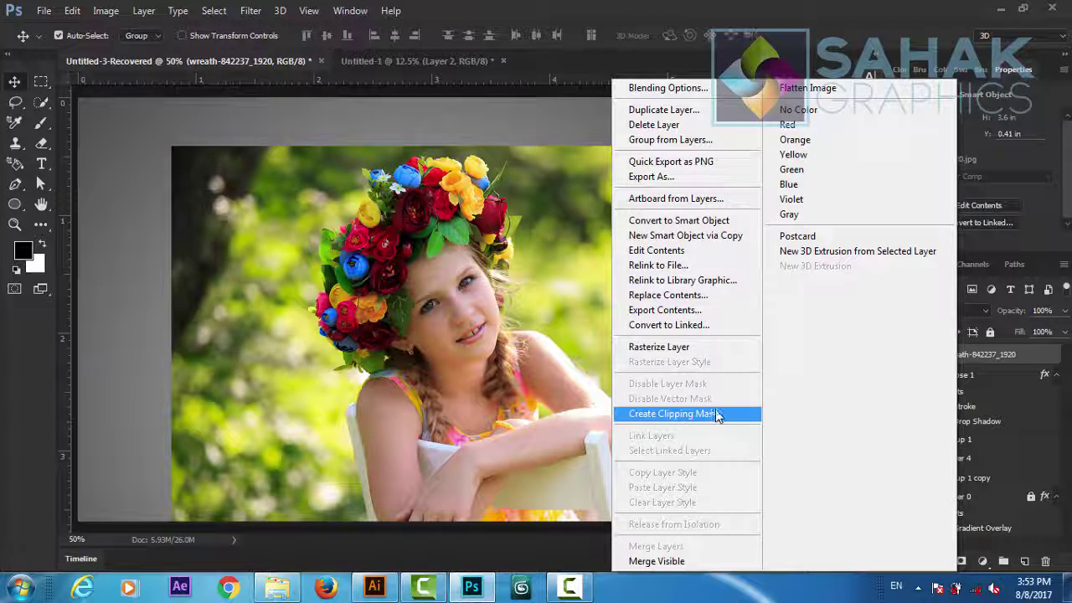
pyautogui.click(675, 415)
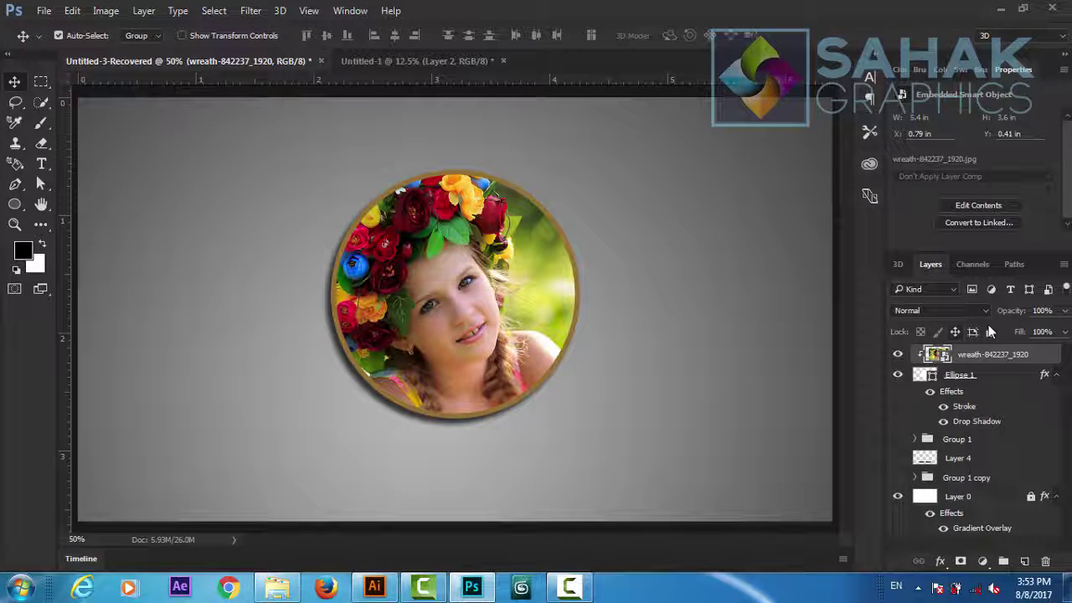
# Scale the clipped photo proportionally to about 53% and reposition it so the girl's wreath, face and folded arms fit inside the circle.
pyautogui.moveTo(475, 324); pyautogui.dragTo(505, 347)
pyautogui.hotkey('ctrl', 't')
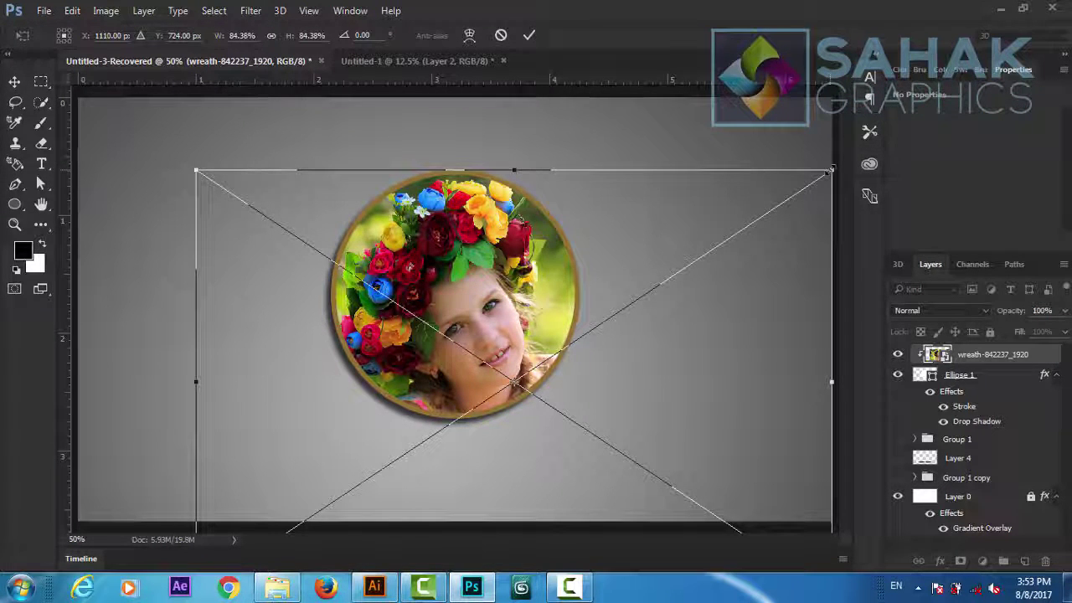
pyautogui.moveTo(830, 170); pyautogui.dragTo(683, 194)
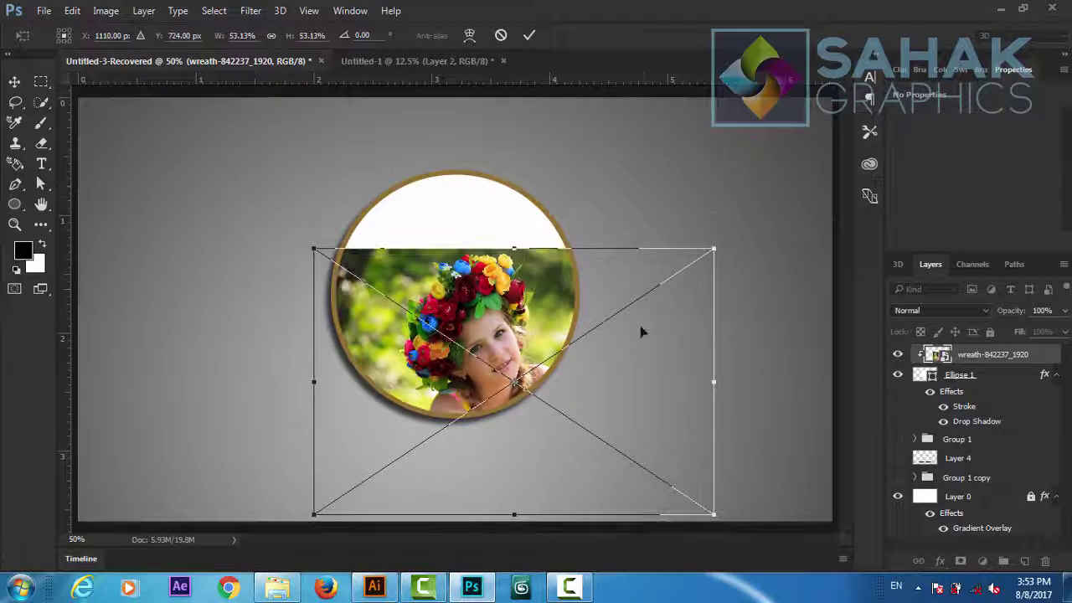
pyautogui.moveTo(641, 333); pyautogui.dragTo(594, 287)
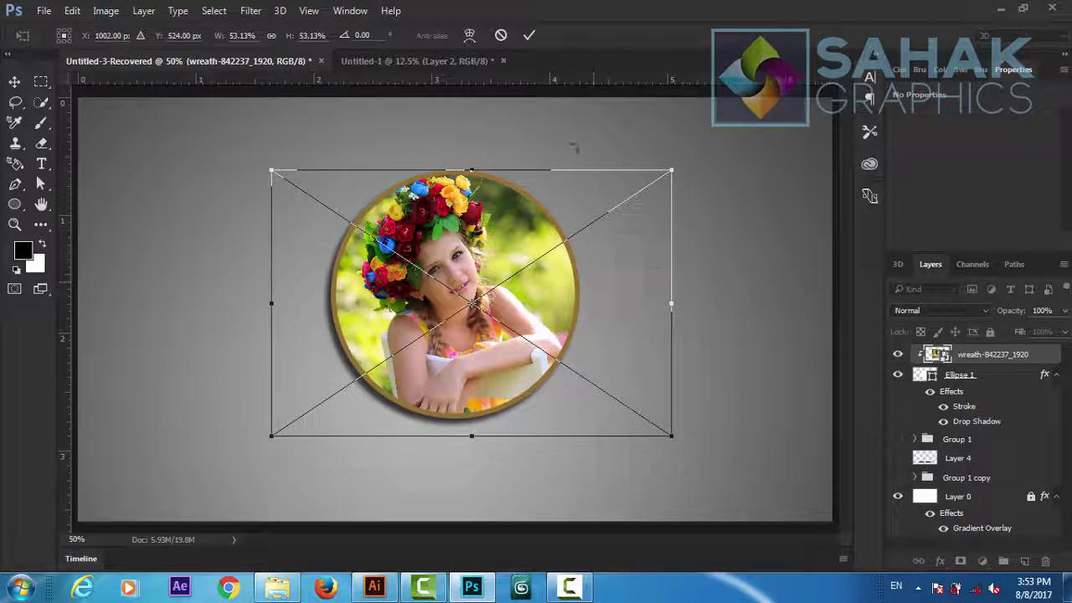
pyautogui.click(530, 36)
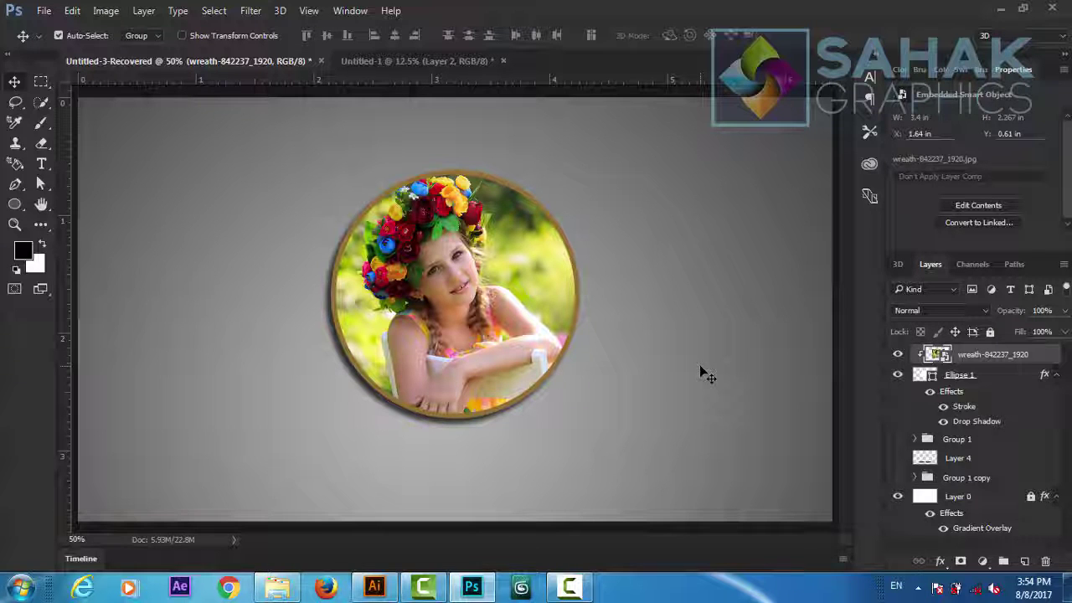
# Release the wreath photo layer's clipping mask, and create it again over the Ellipse 1 layer.
pyautogui.rightClick(973, 360)
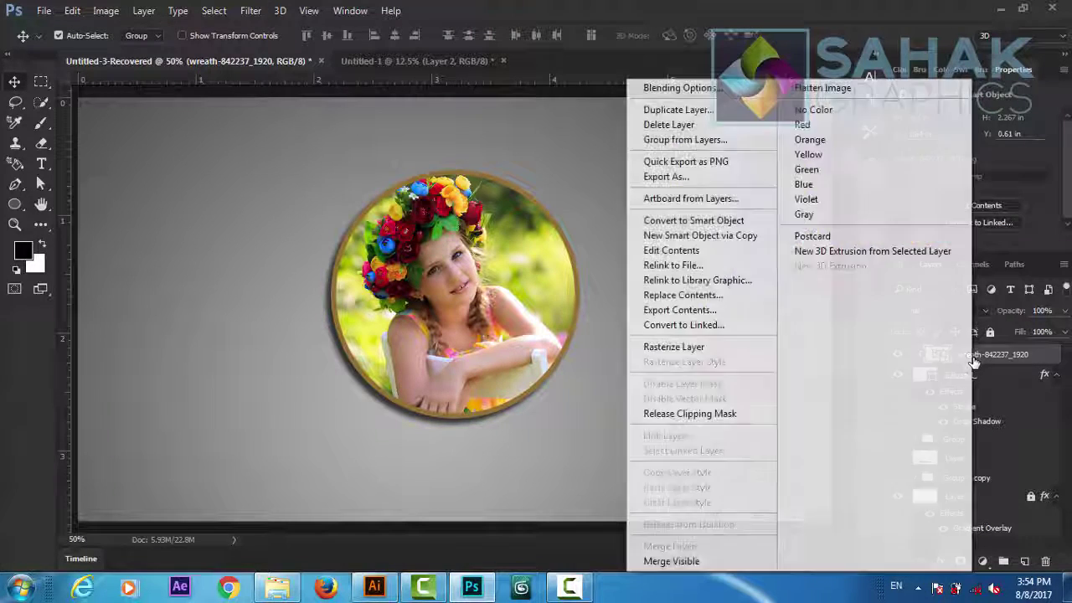
pyautogui.click(691, 416)
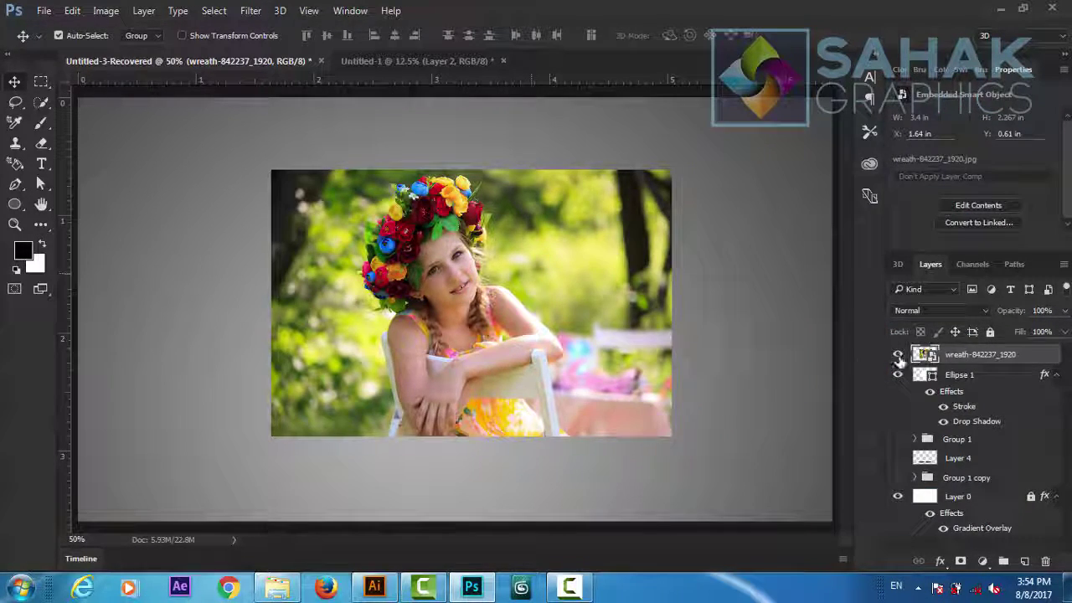
pyautogui.rightClick(961, 360)
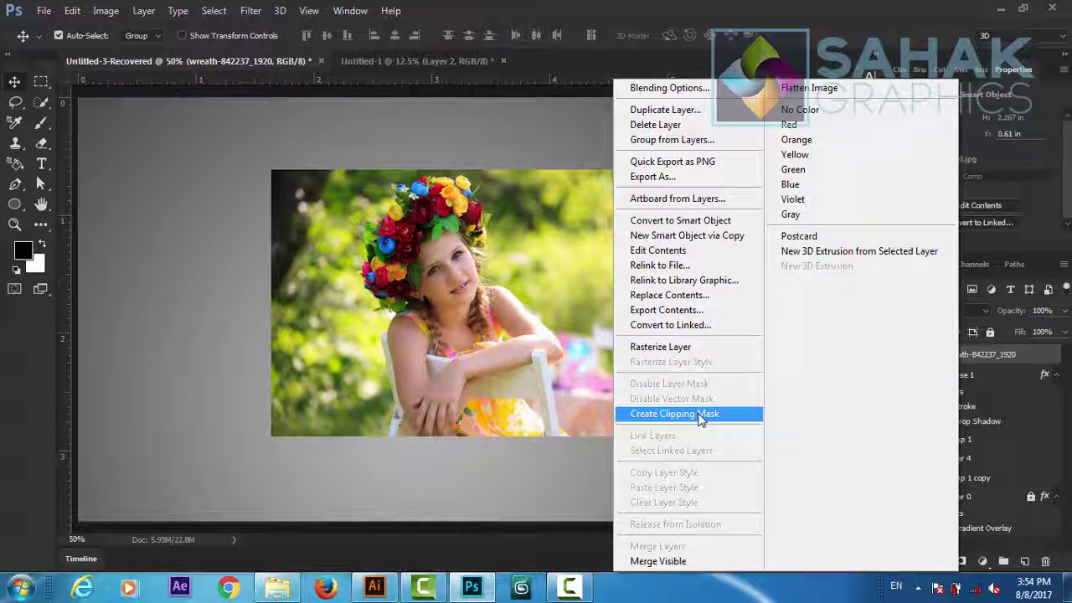
pyautogui.click(699, 413)
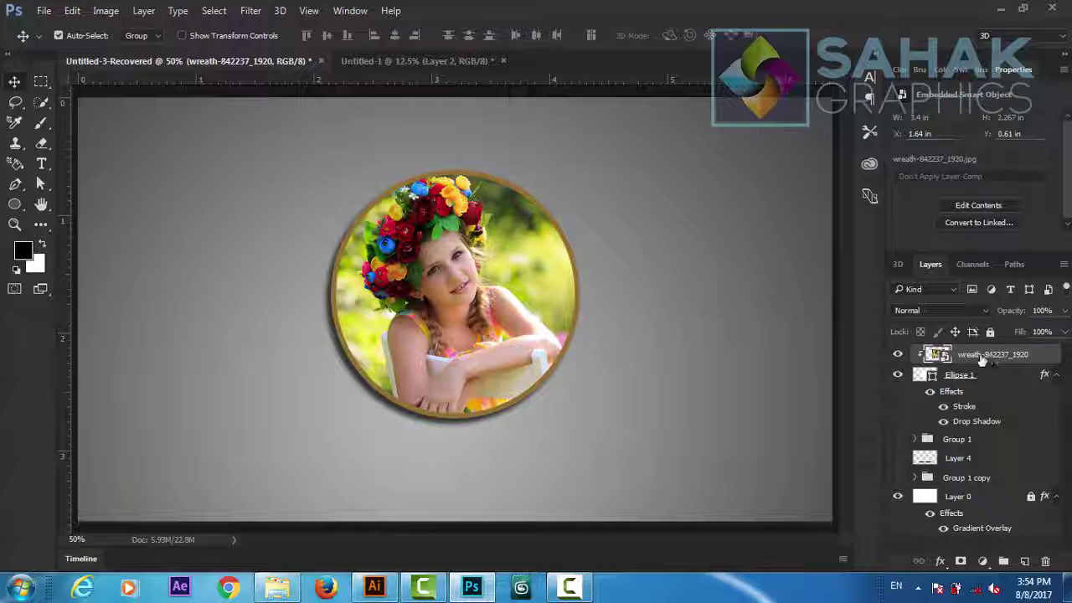
# Release the photo's clipping mask once more, and re-clip it to Ellipse 1 directly at the boundary between the two layers.
pyautogui.rightClick(982, 358)
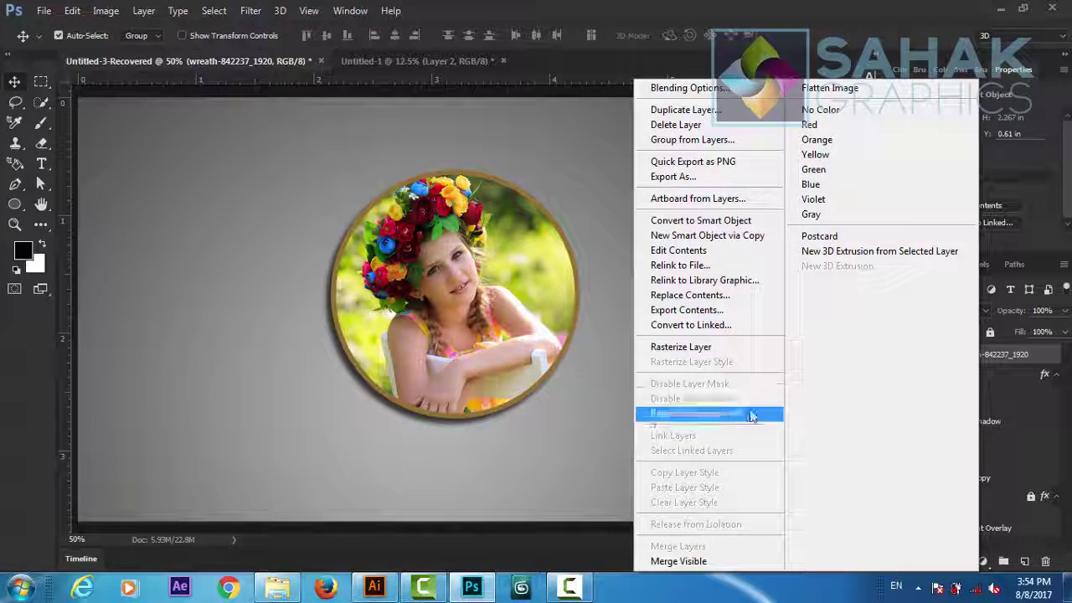
pyautogui.click(696, 414)
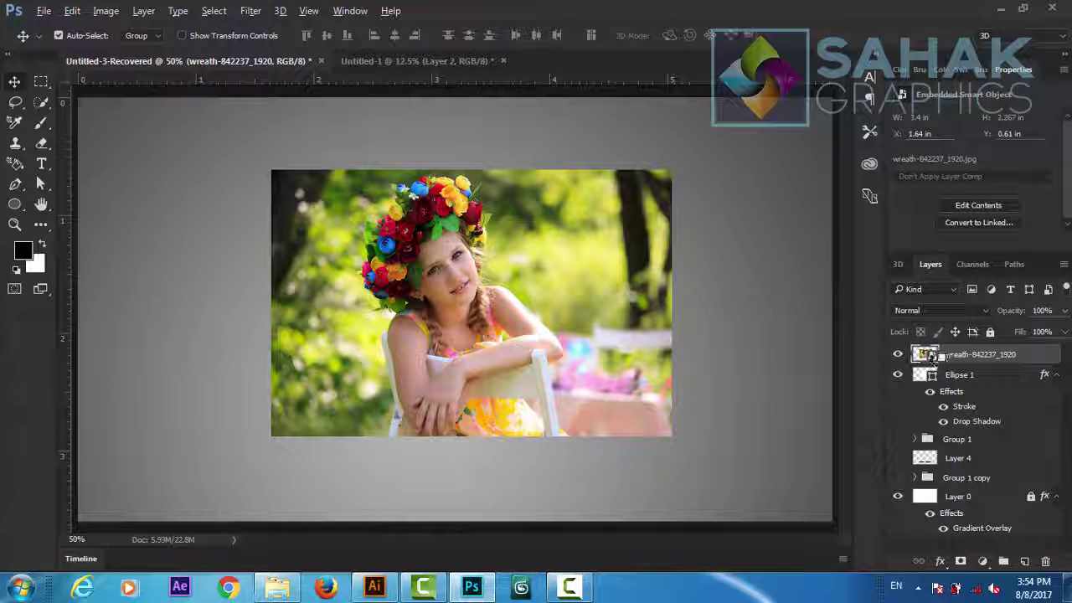
pyautogui.moveTo(922, 352); pyautogui.dragTo(945, 356)
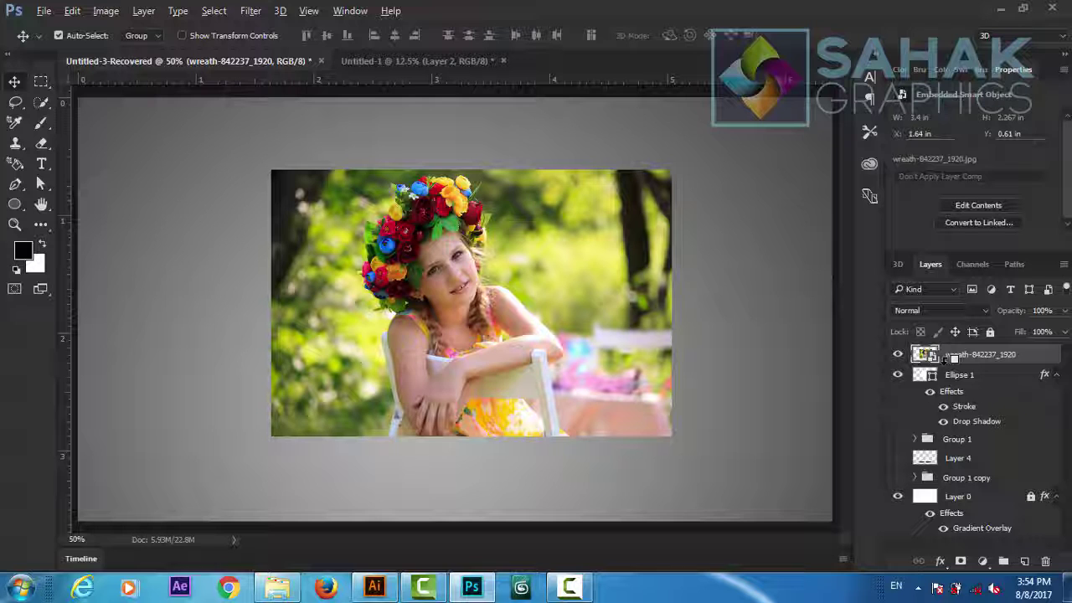
pyautogui.keyDown('alt'); pyautogui.click(949, 359); pyautogui.keyUp('alt')
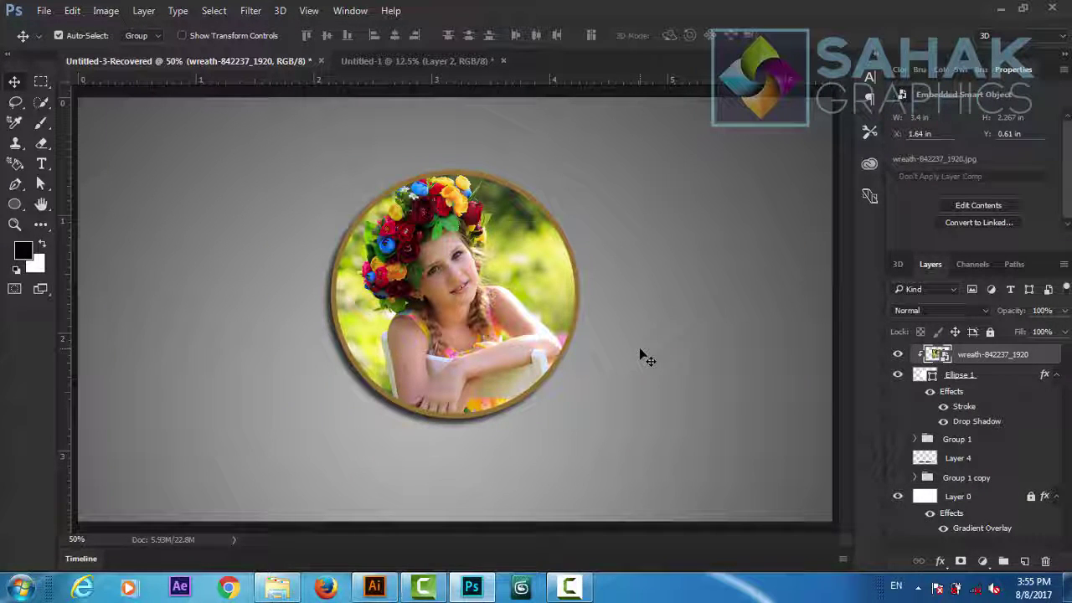
pyautogui.click(573, 588)
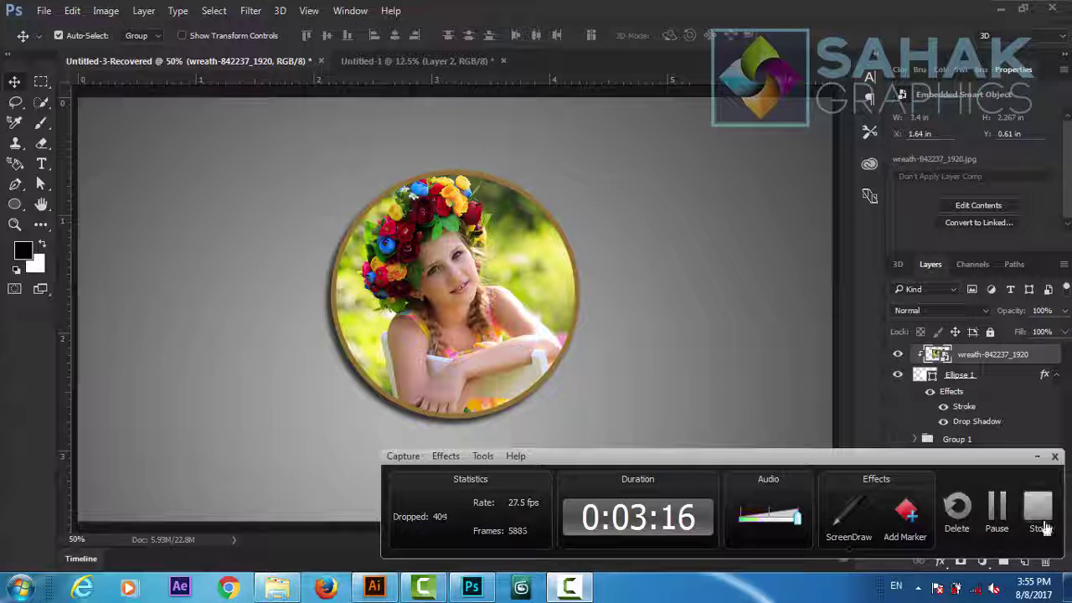